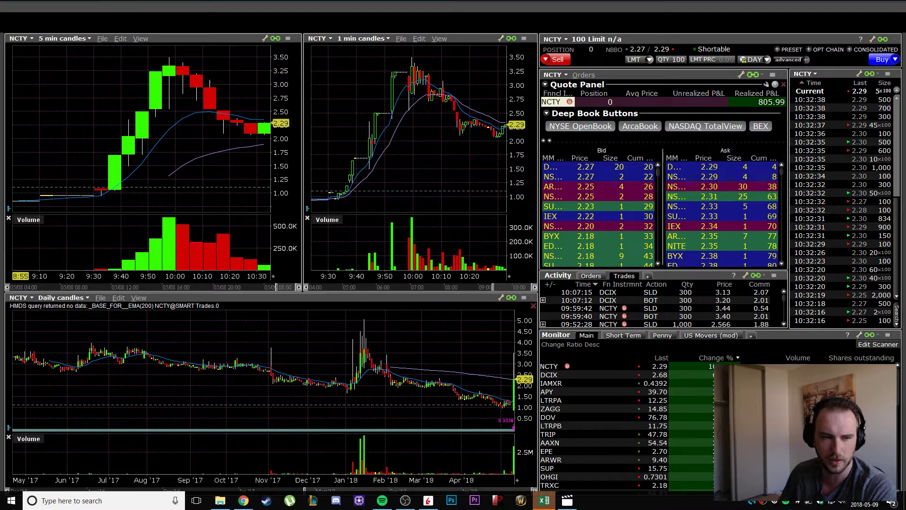
Switch from the NCTY charts to the TradingProfits Excel journal
left_click(544, 499)
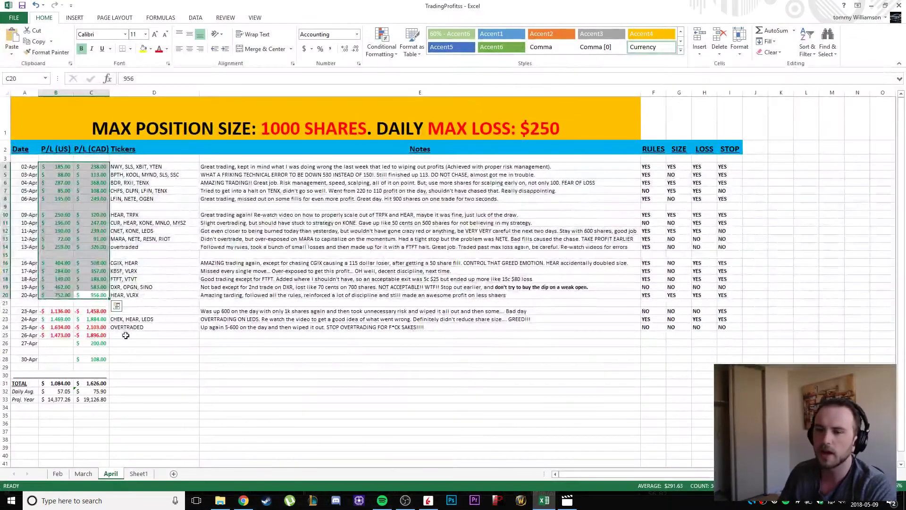
Check the 25-Apr and 17-Apr P/L figures, then review the Feb, March and Sheet1 sheets
left_click_drag(96, 326, 49, 326)
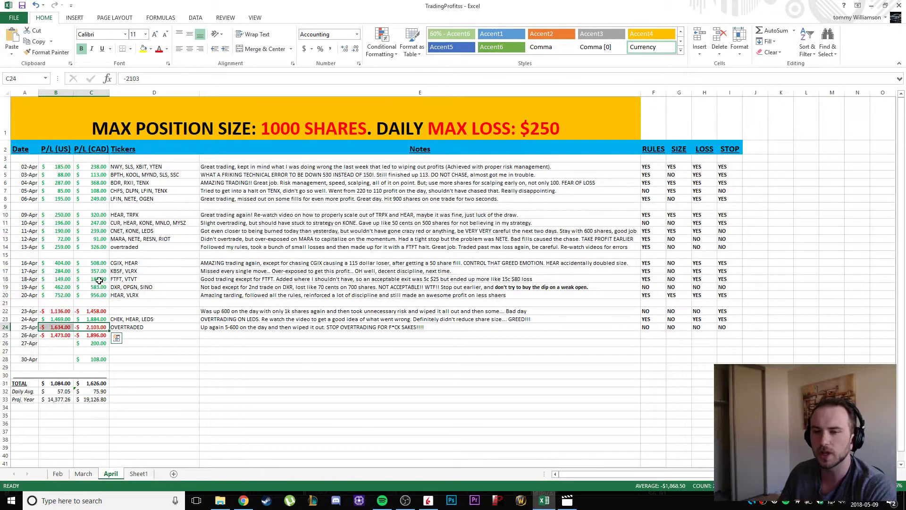
left_click_drag(92, 271, 39, 269)
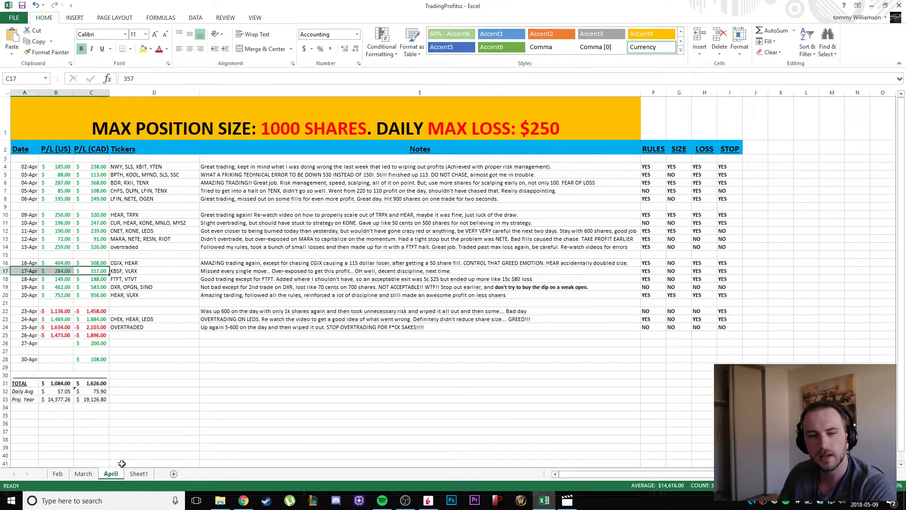
left_click(66, 475)
left_click(85, 474)
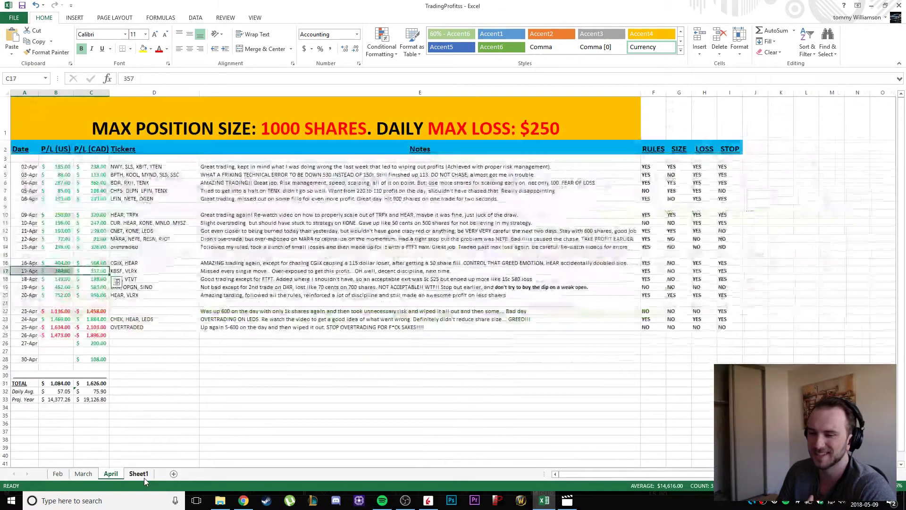
left_click(143, 475)
left_click(110, 474)
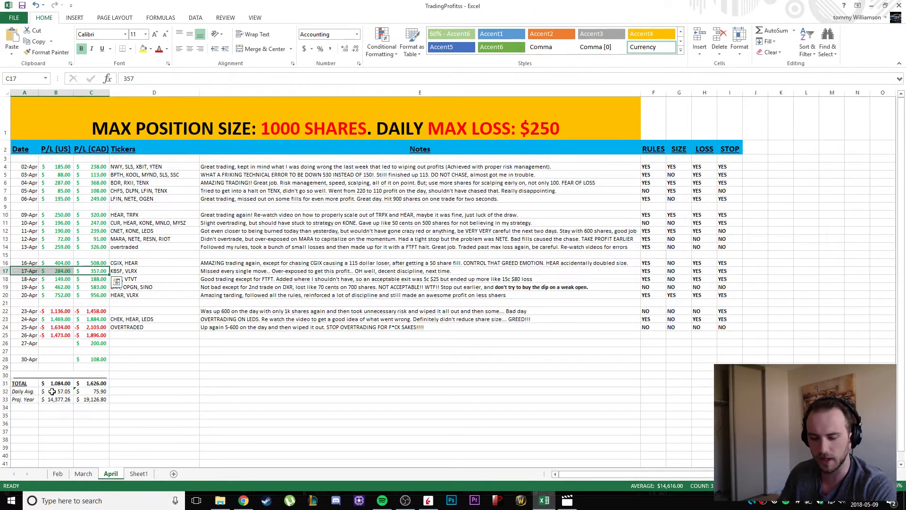
scroll(52, 391, "up", 2, "ctrl")
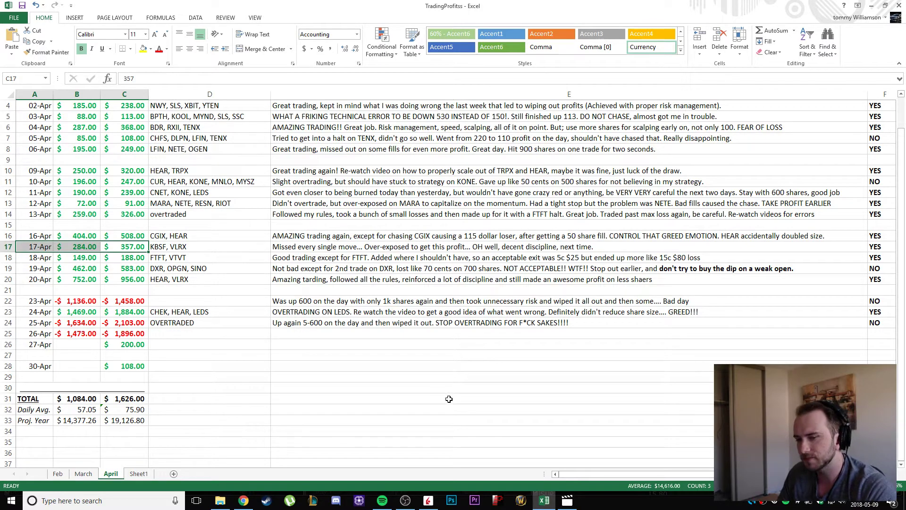
Start the trading replay, seek to the DCIX trade, then ahead to the FTFT entry
left_click(578, 502)
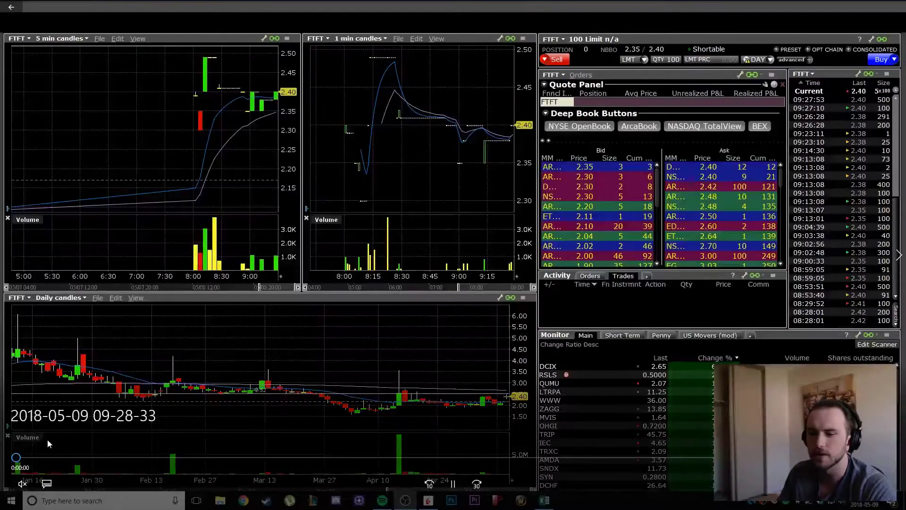
left_click(51, 457)
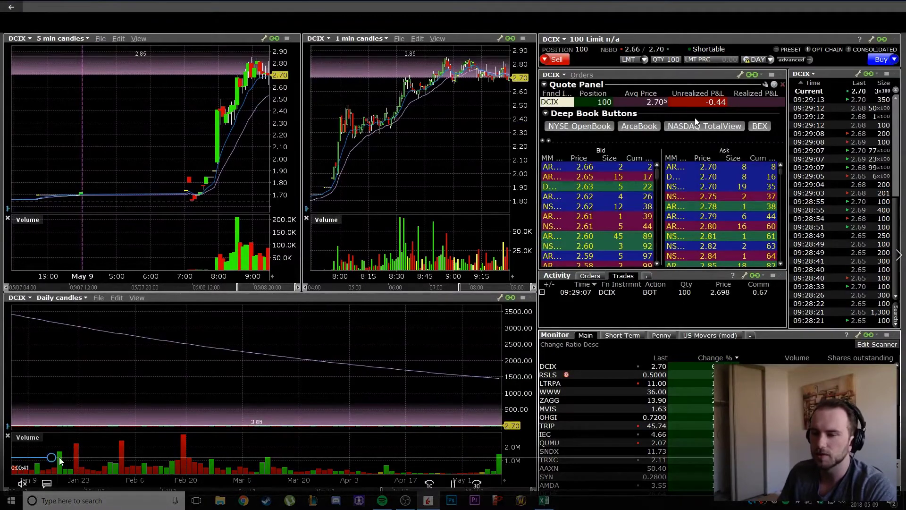
left_click(57, 457)
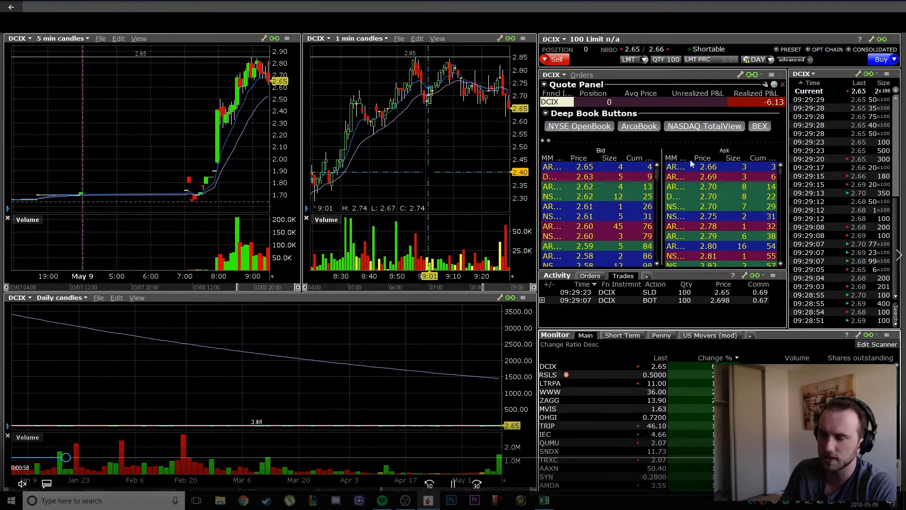
left_click(107, 458)
Play the FTFT trade through its exits at 2.60 and 2.67, stopping at 58.45 realized
left_click(109, 458)
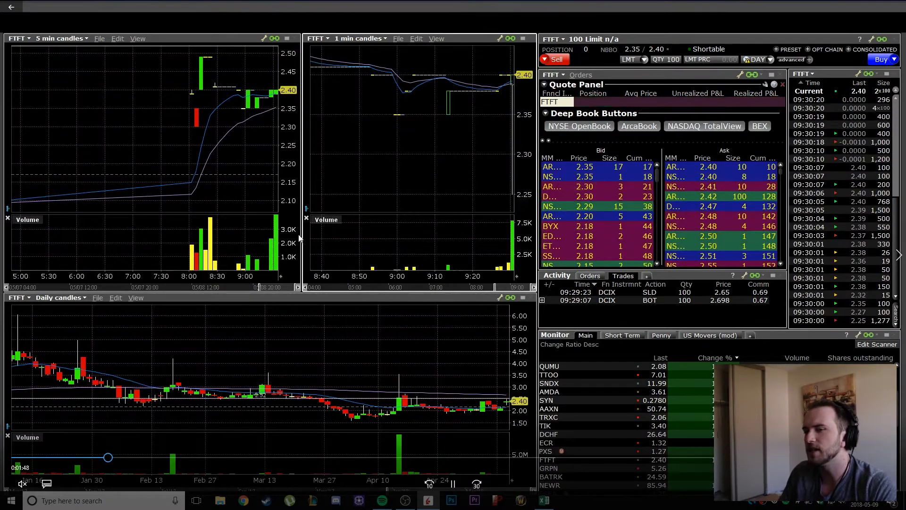
left_click(271, 72)
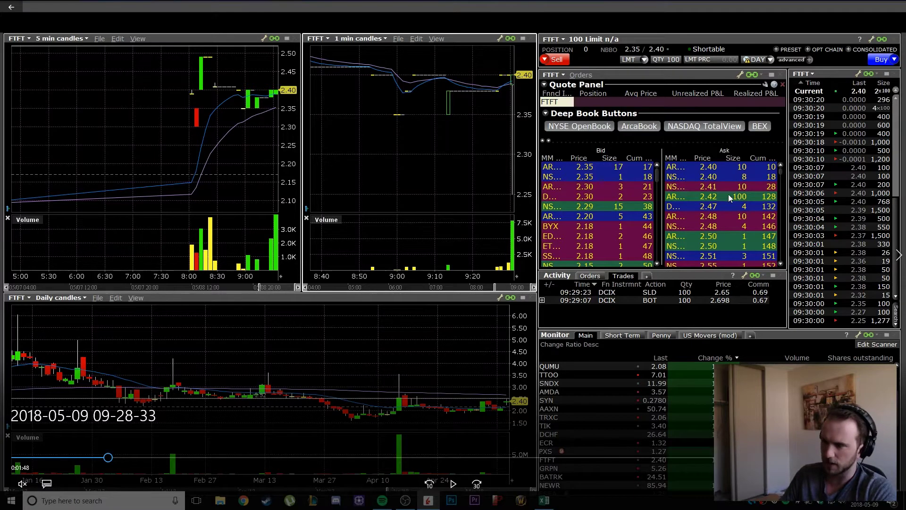
key("space")
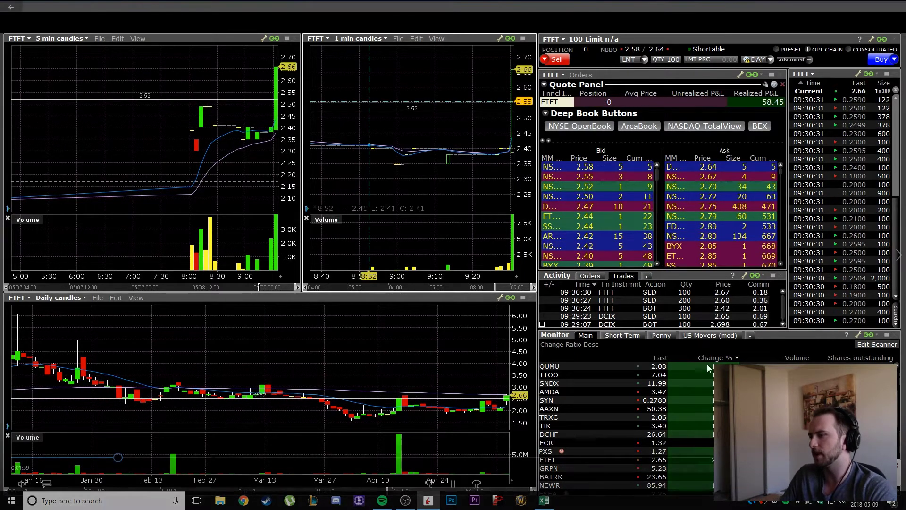
left_click(739, 318)
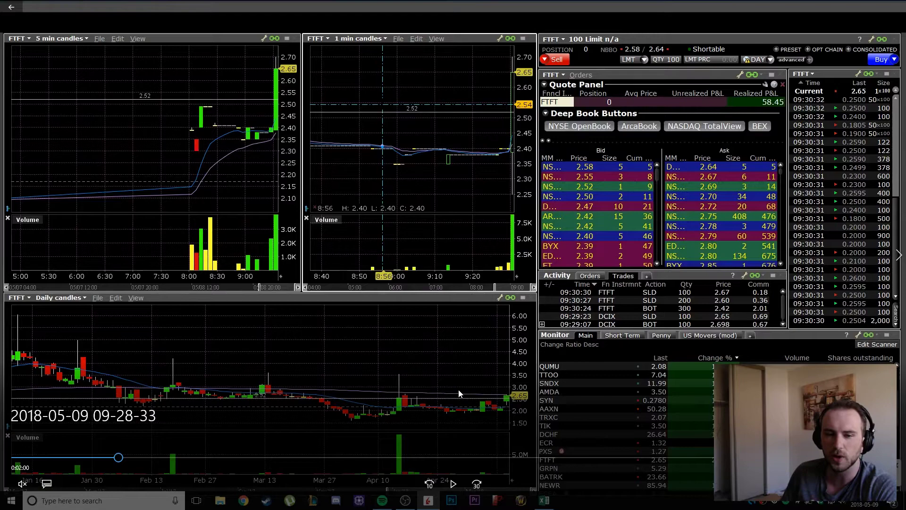
Seek the replay past the brief AMDA look to the QUMU trade at about 3:12
left_click(134, 457)
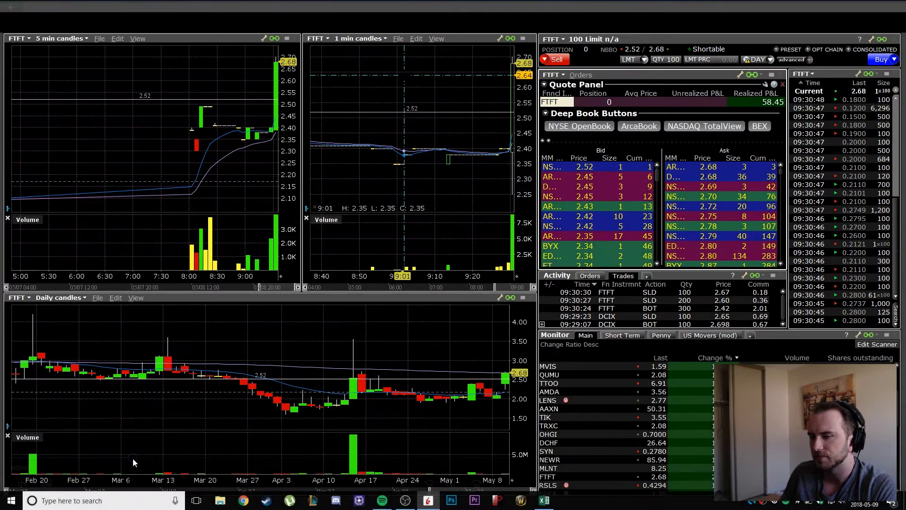
left_click(164, 457)
left_click(157, 457)
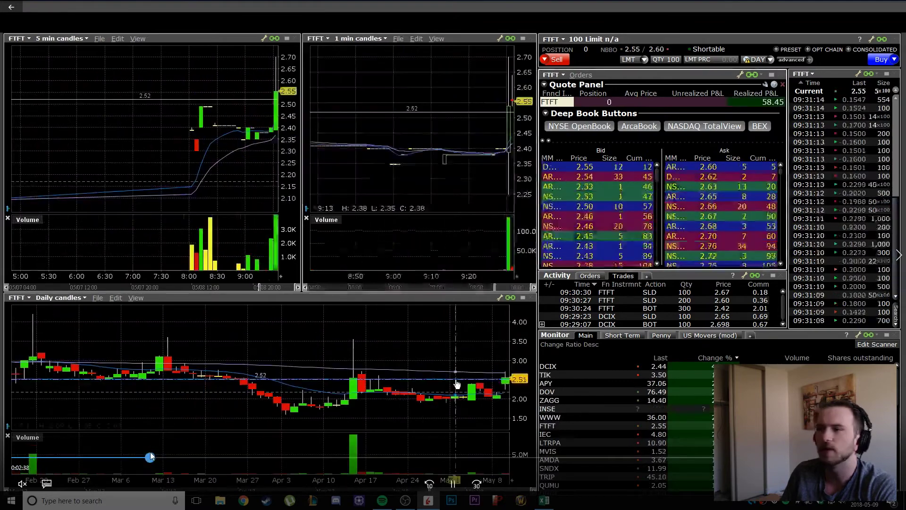
left_click(159, 457)
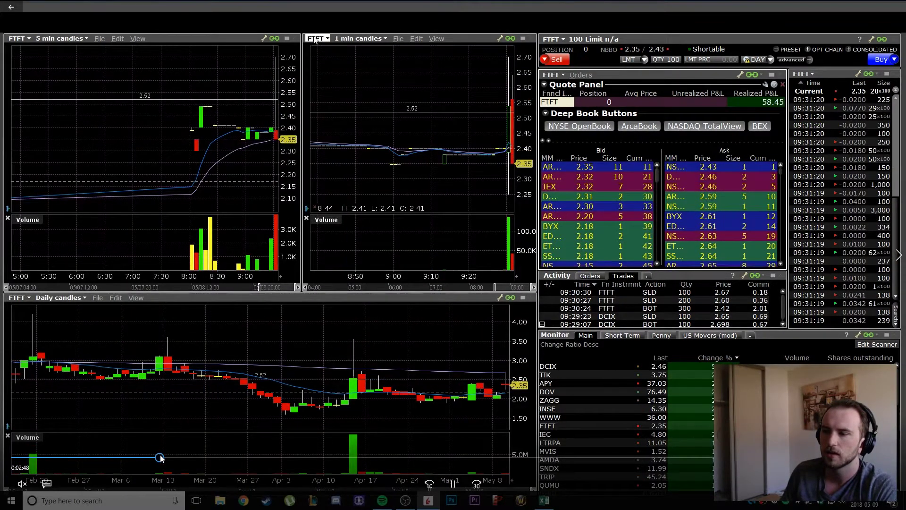
key("space")
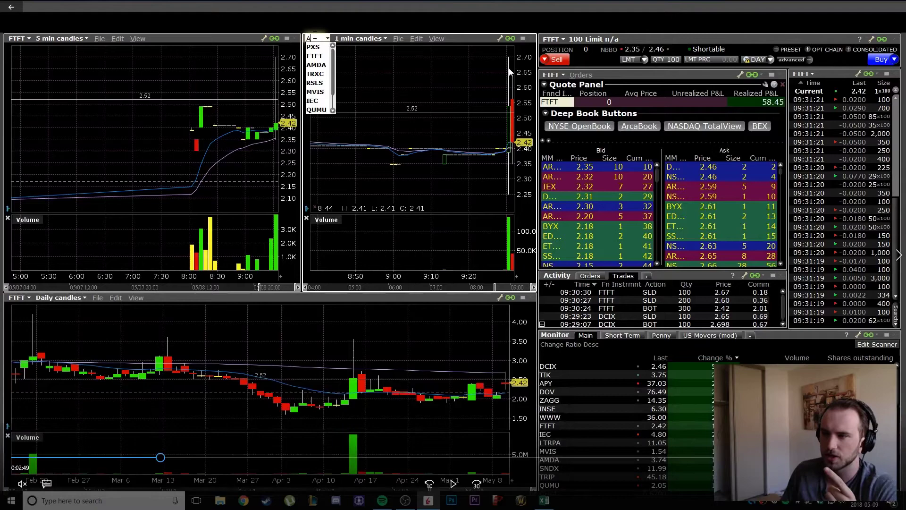
left_click(166, 458)
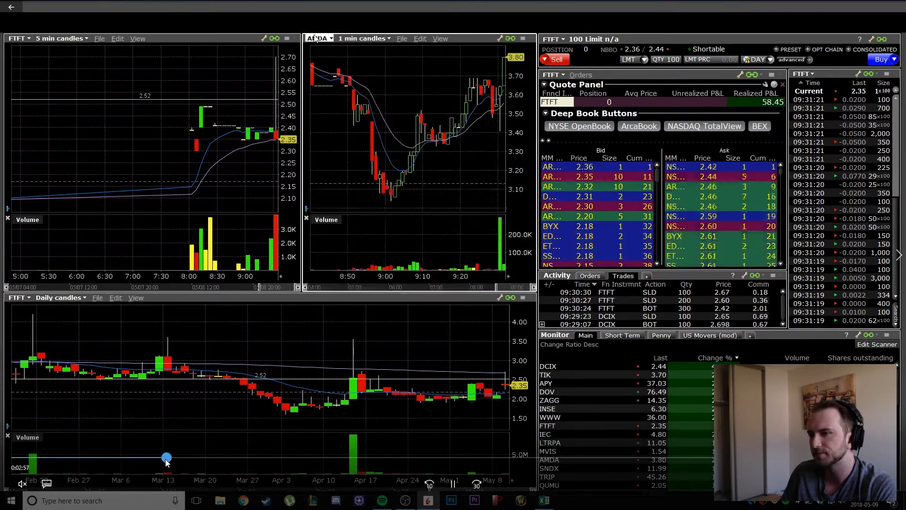
mouse_move(166, 458)
left_mouse_down()
mouse_move(181, 458)
mouse_move(170, 460)
left_mouse_up()
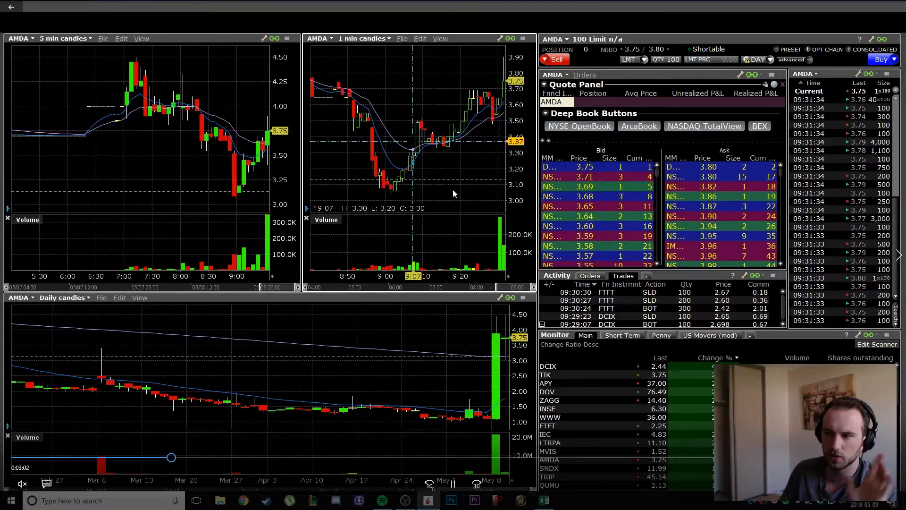
left_click_drag(171, 457, 185, 461)
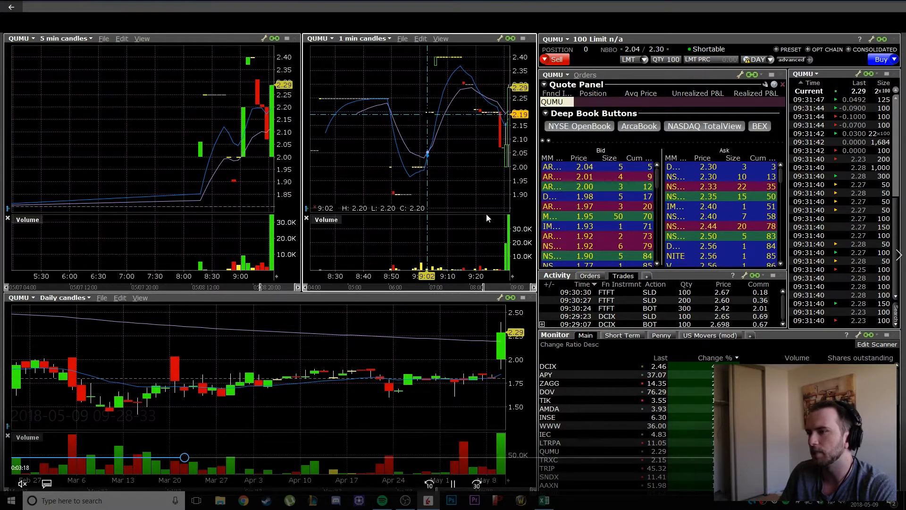
Step through the QUMU footage and skip ahead past the 2.75 sale to about 4:00
left_click(741, 195)
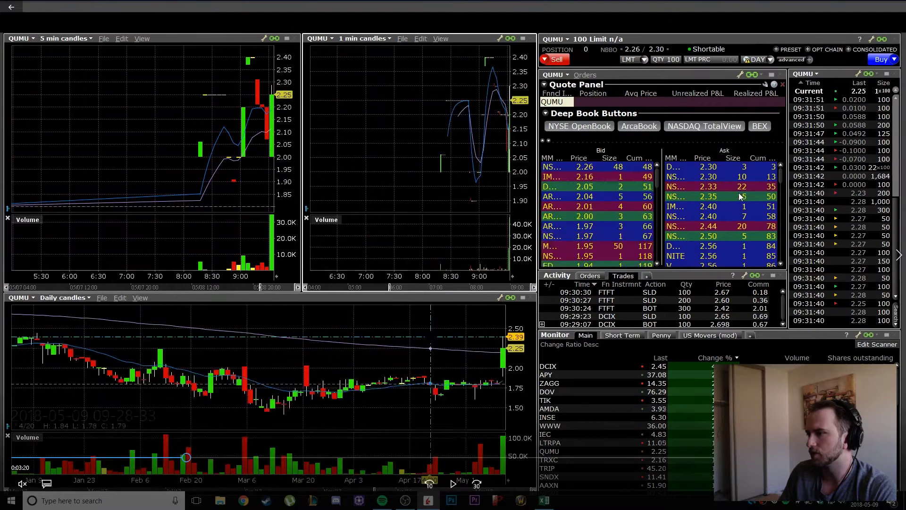
left_click(604, 169)
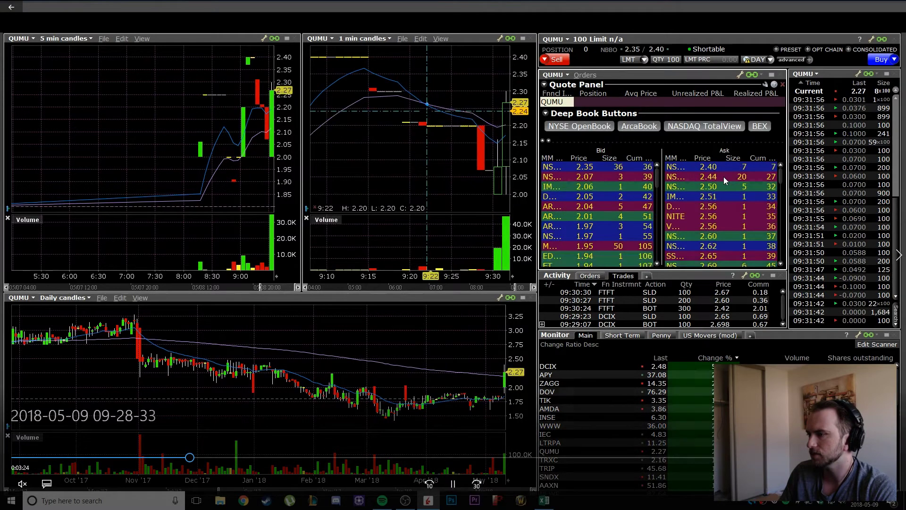
left_click(638, 184)
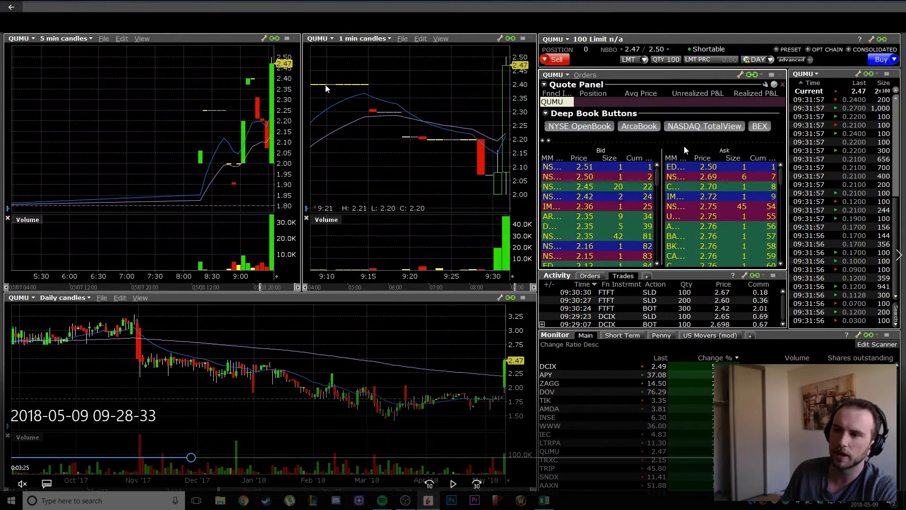
left_click(415, 107)
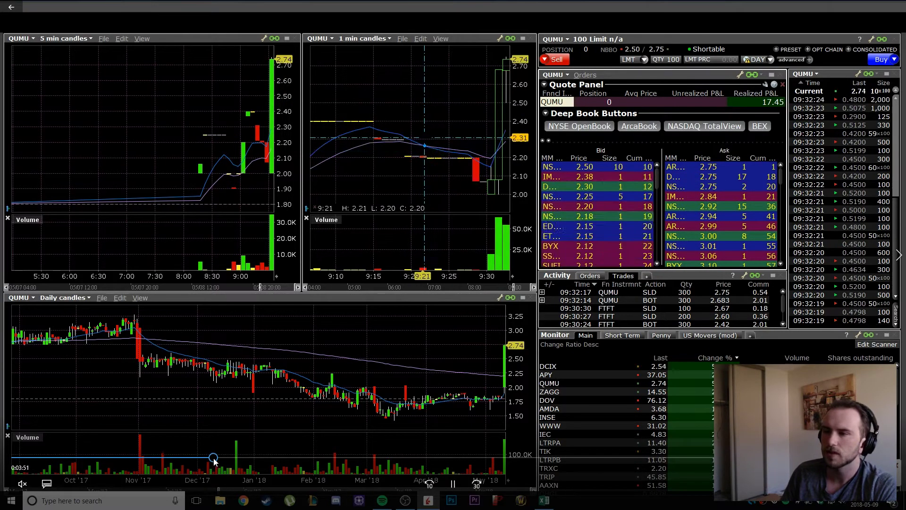
left_click_drag(213, 460, 227, 461)
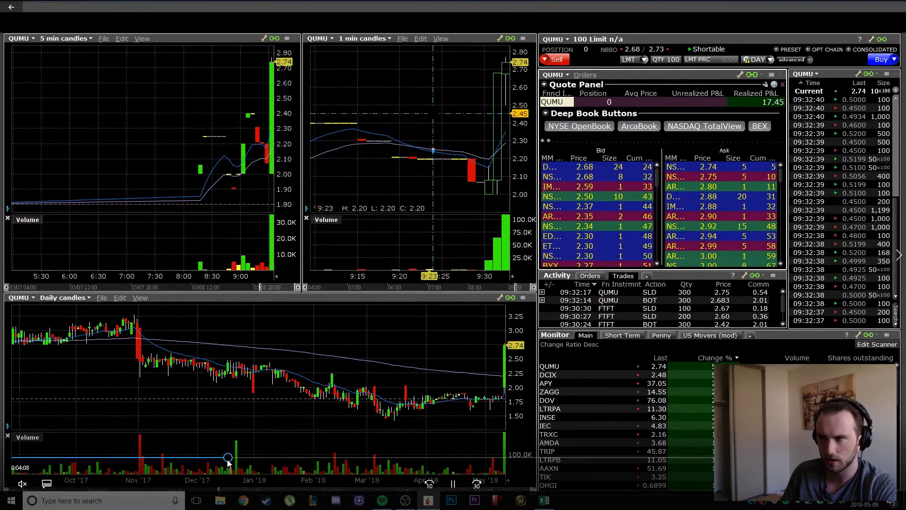
Watch the QUMU replay, pausing at the 300-share entry and 2.81 sell order, until 900 shares
key("space")
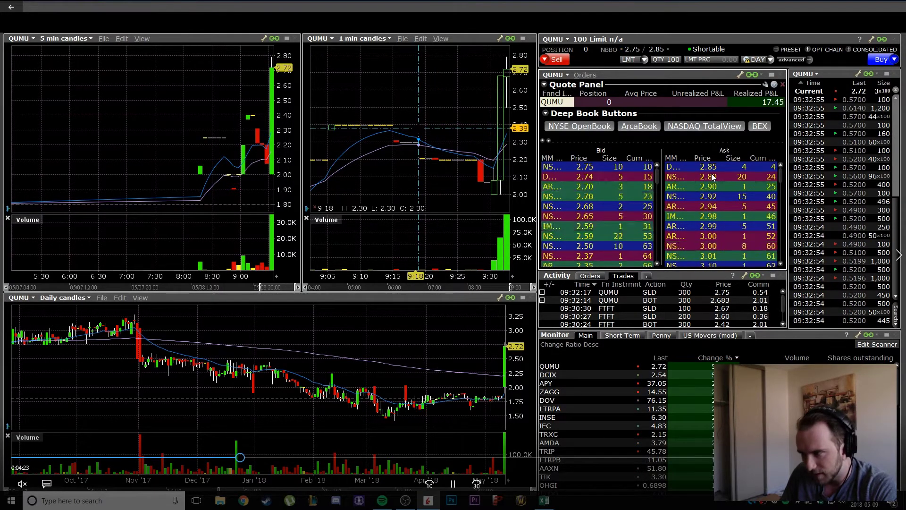
key("space")
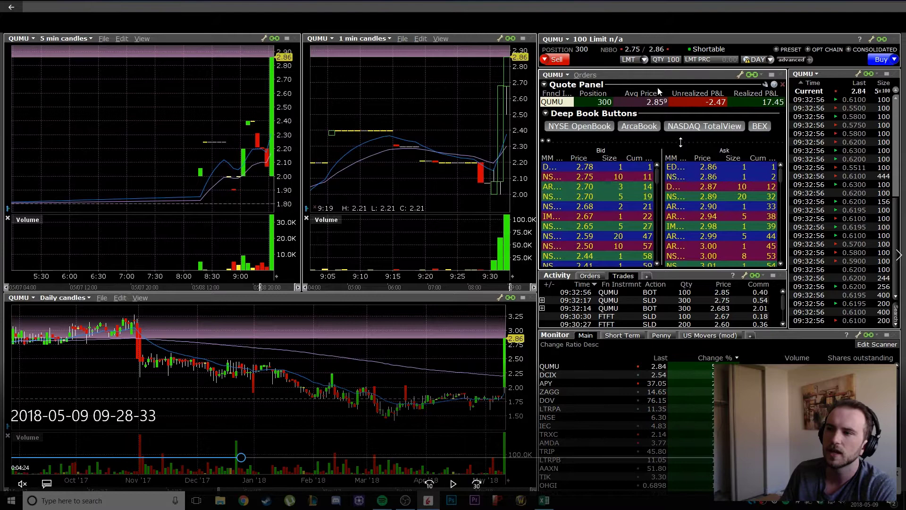
key("space")
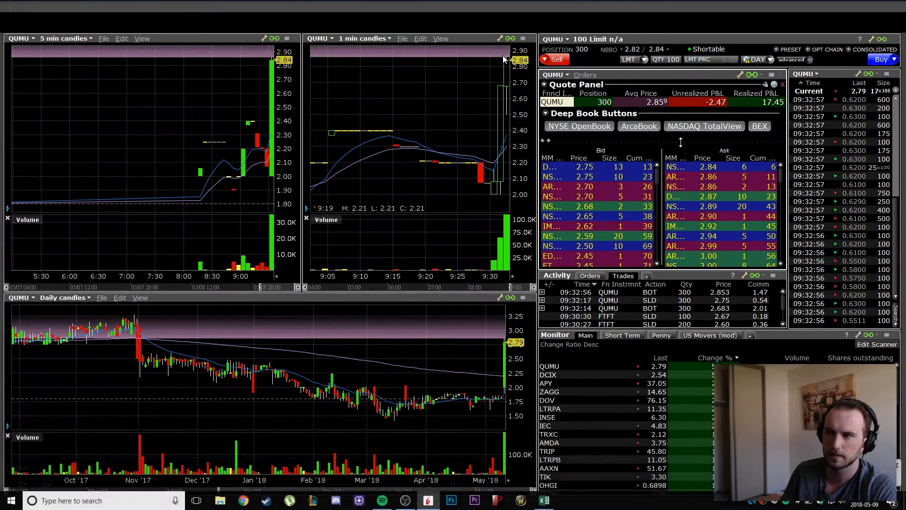
key("space")
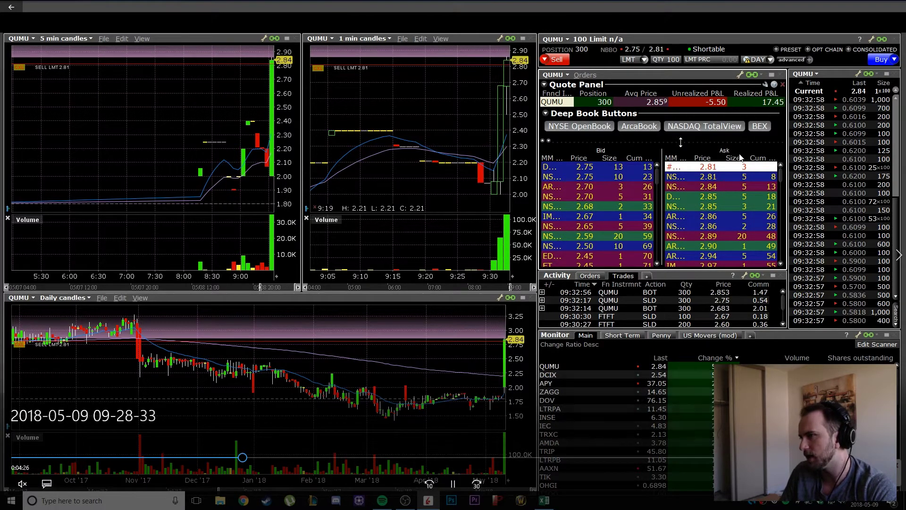
key("space")
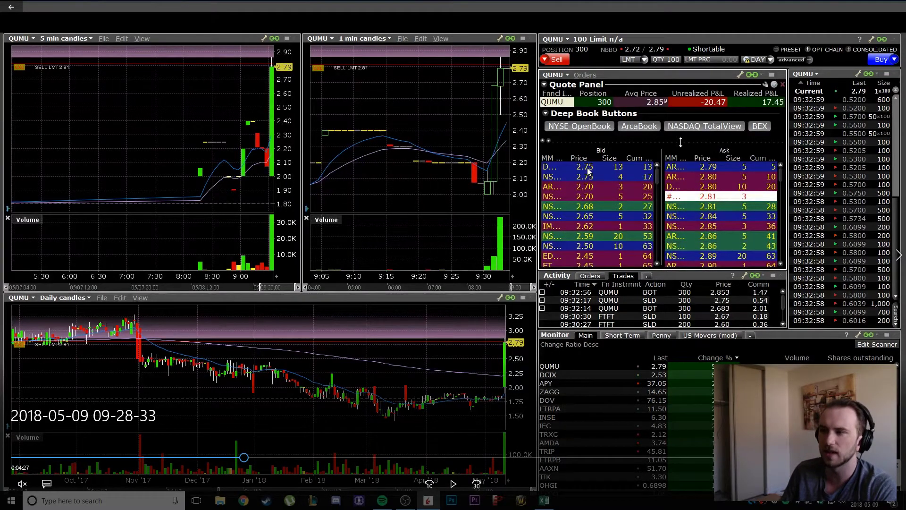
key("space")
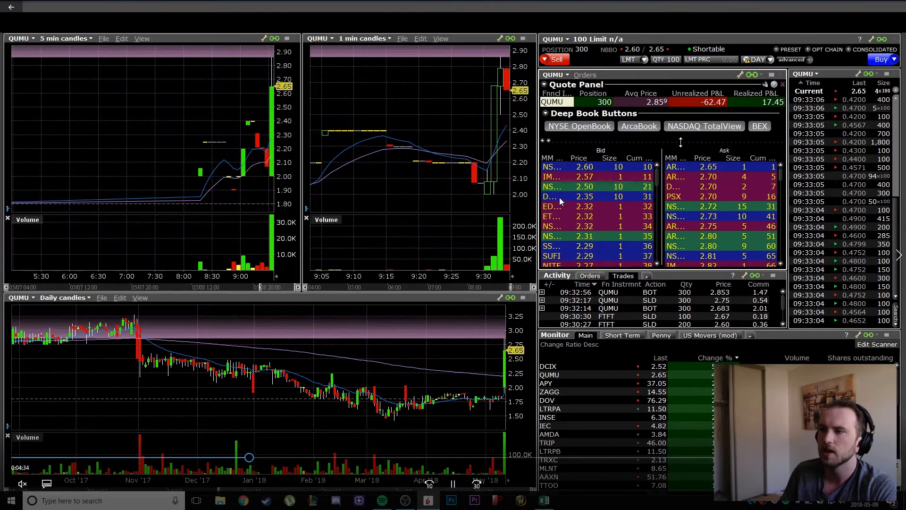
left_click(404, 101)
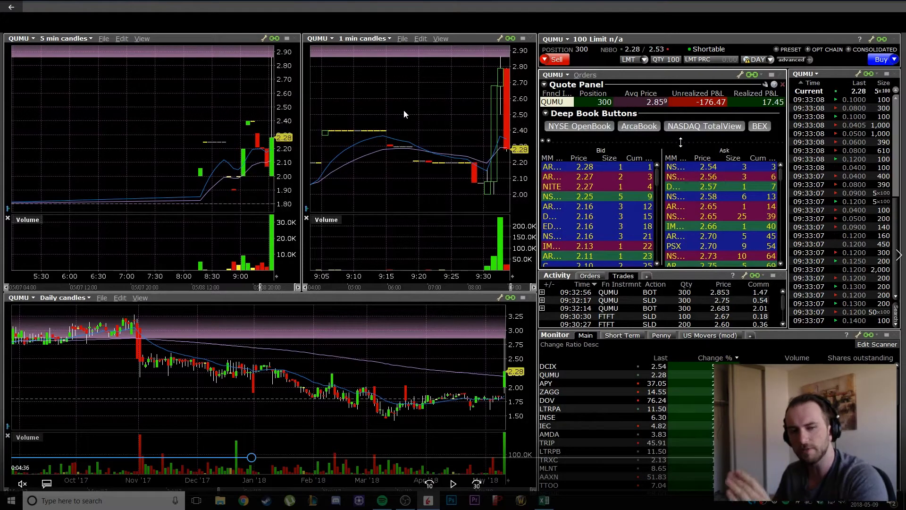
left_click(404, 113)
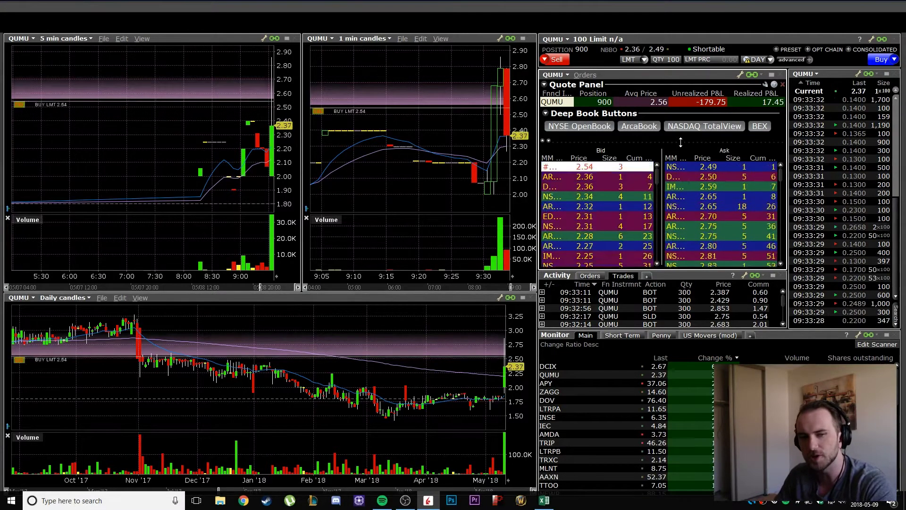
Exit the replay and return via Excel to the live NCTY charts in TWS
mouse_move(425, 400)
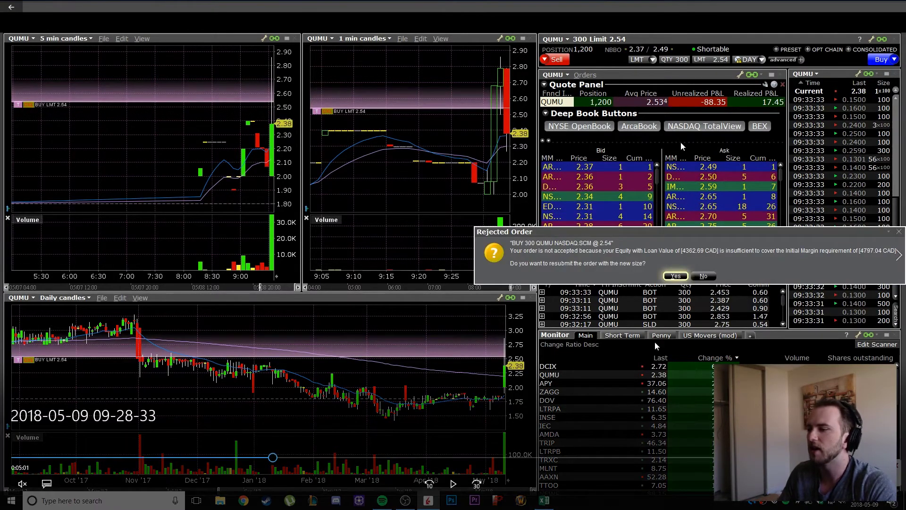
mouse_move(265, 459)
left_mouse_down()
mouse_move(151, 458)
mouse_move(265, 468)
left_mouse_up()
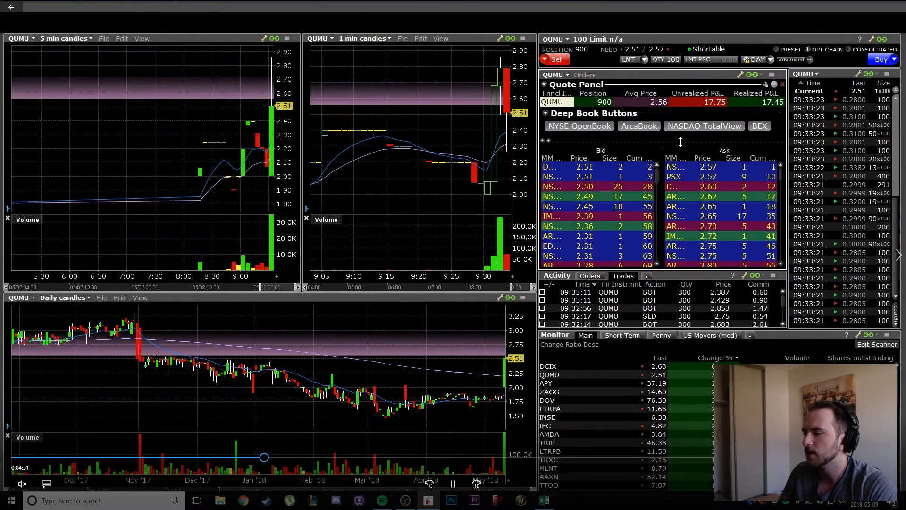
key("Escape")
key("alt+Tab")
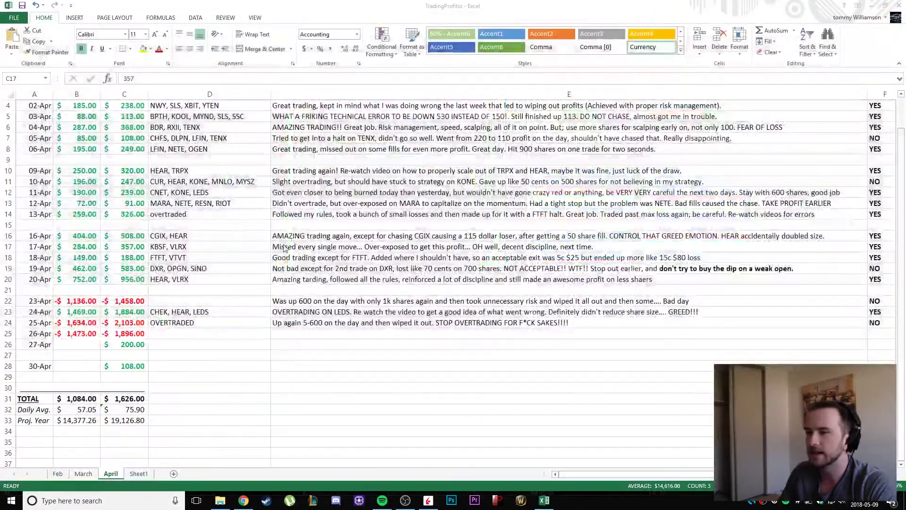
left_click(451, 486)
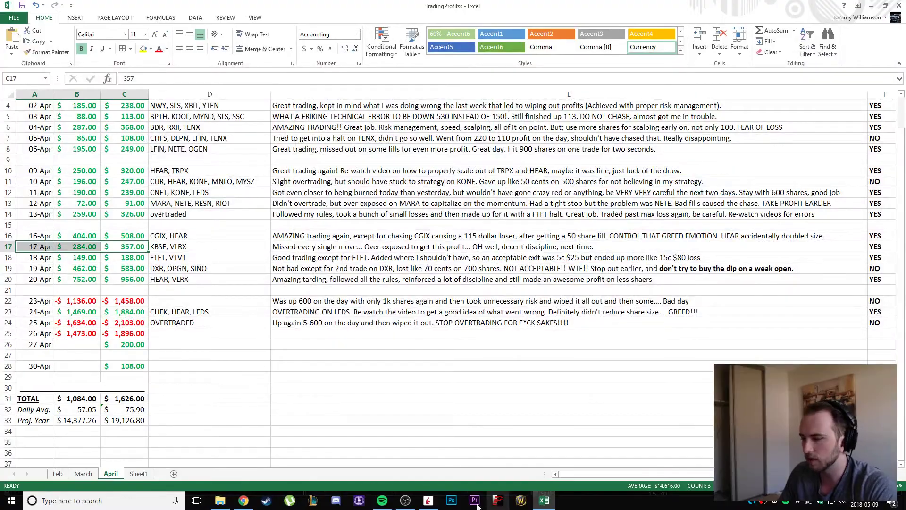
key("alt+Tab")
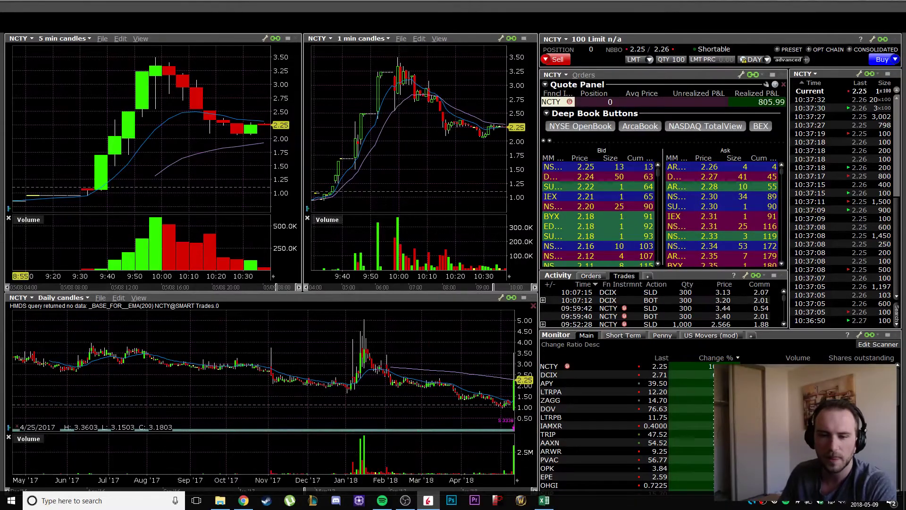
type("QUMU")
key("Return")
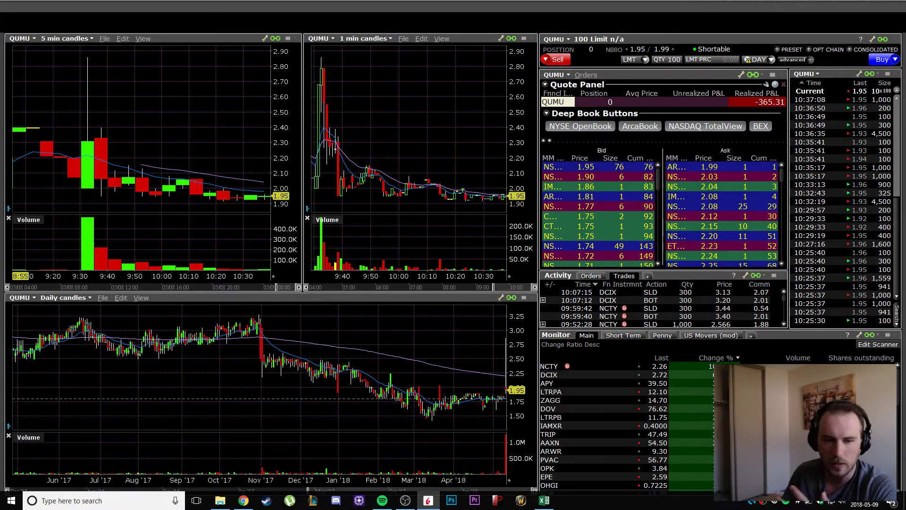
scroll(323, 137, "down", 2)
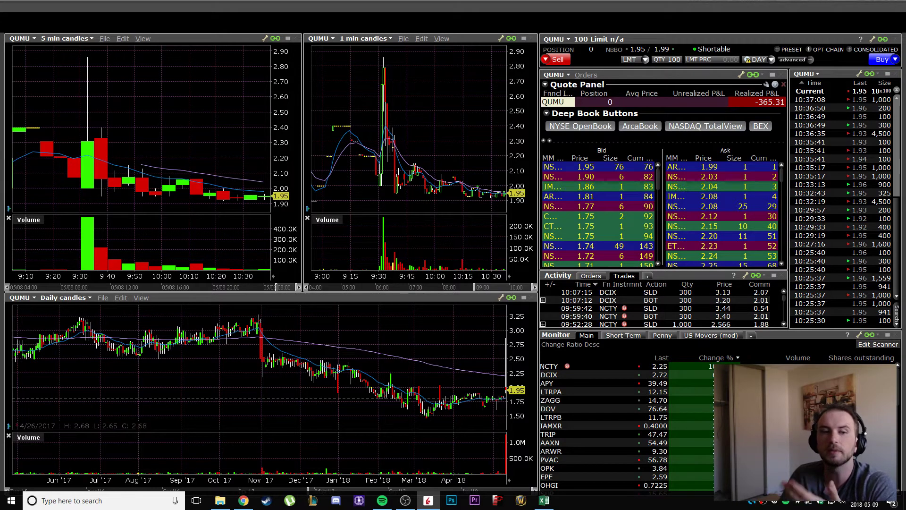
type("PXS")
key("Return")
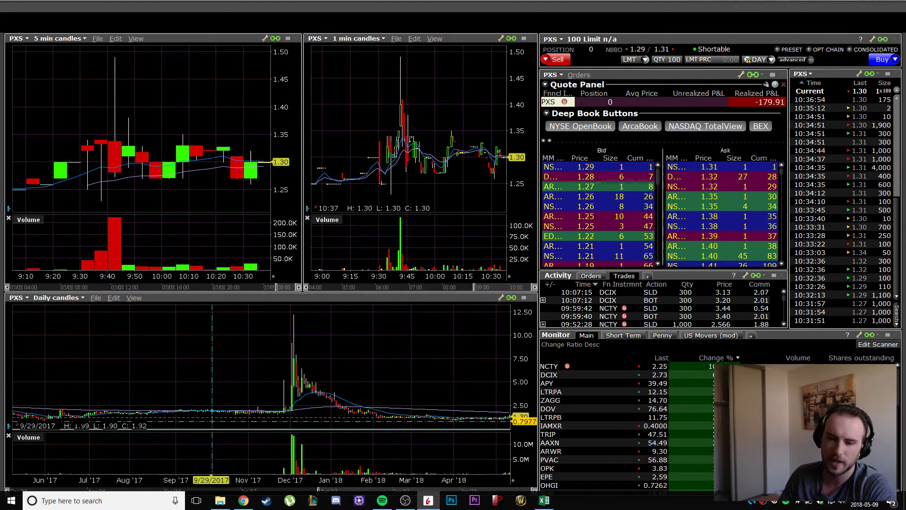
left_click(650, 311)
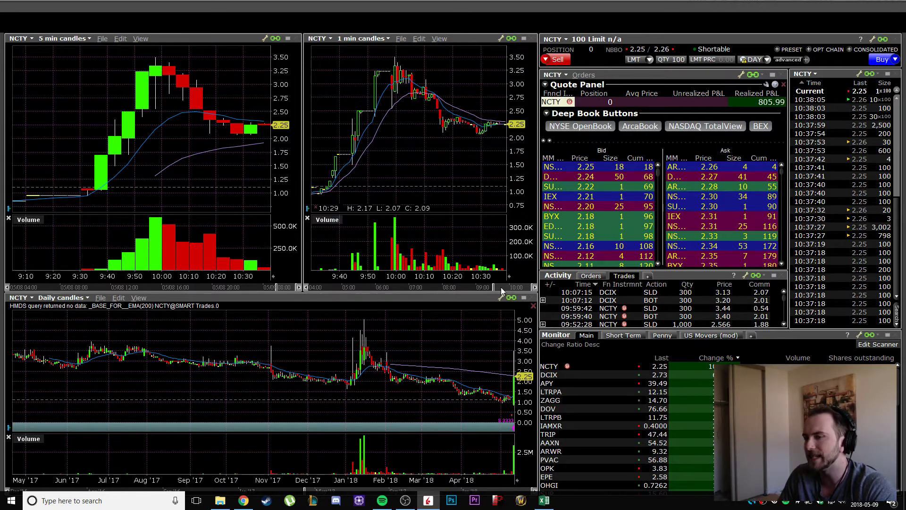
Draw a horizontal line at 2.12 on the NCTY 1-min chart, with early candles in view
left_click_drag(333, 162, 432, 120)
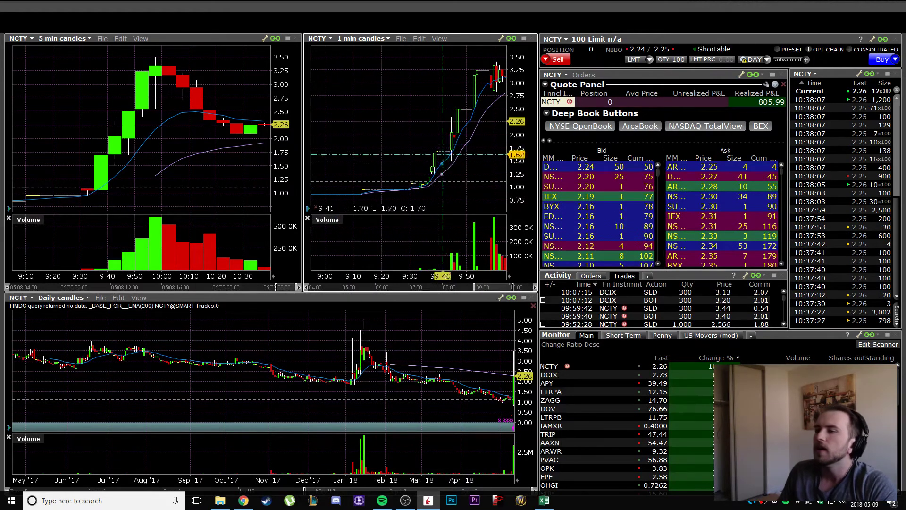
scroll(420, 150, "up", 2)
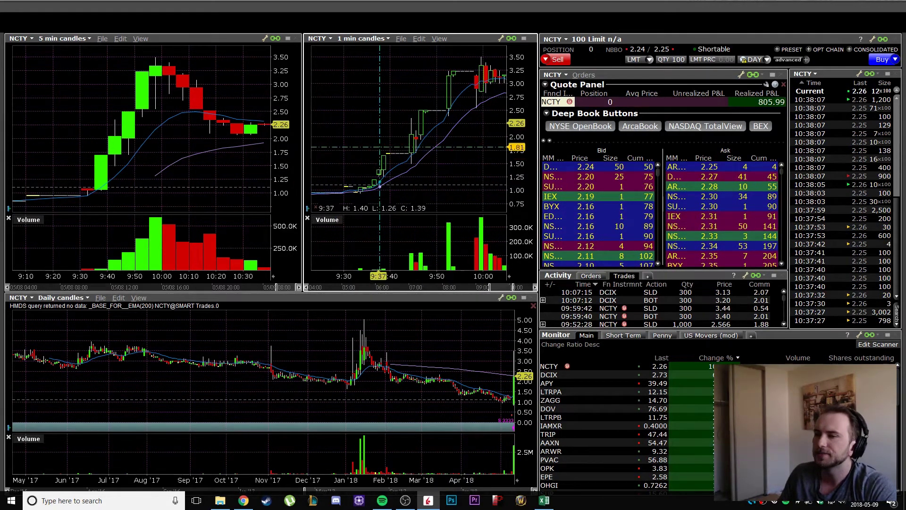
right_click(408, 40)
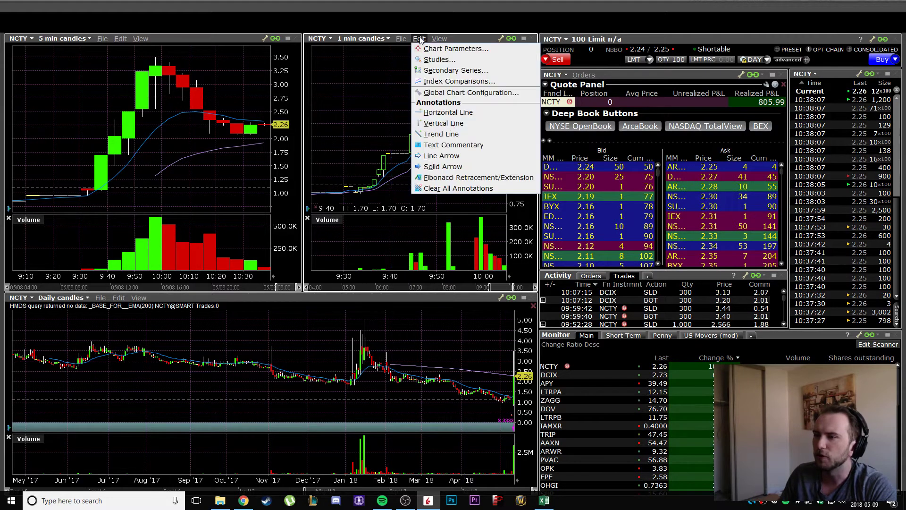
left_click(453, 116)
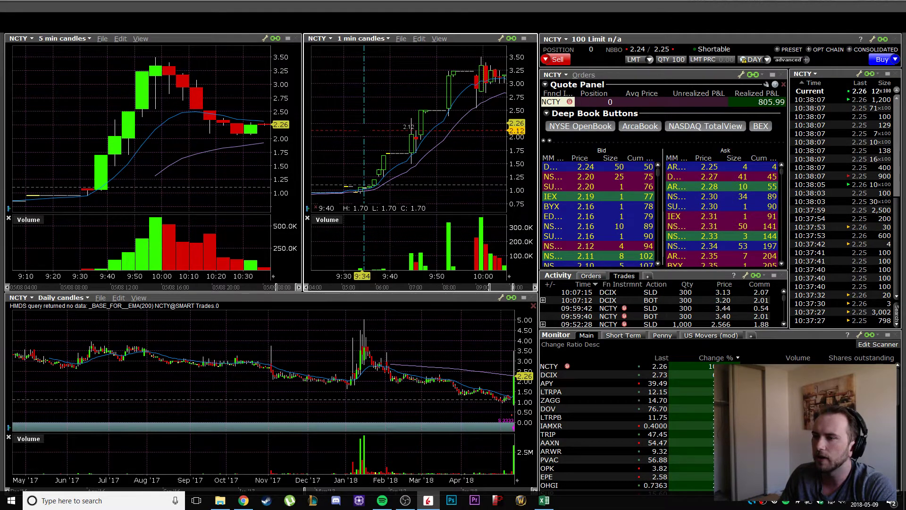
left_click(364, 130)
scroll(472, 179, "up", 1)
scroll(657, 305, "down", 1)
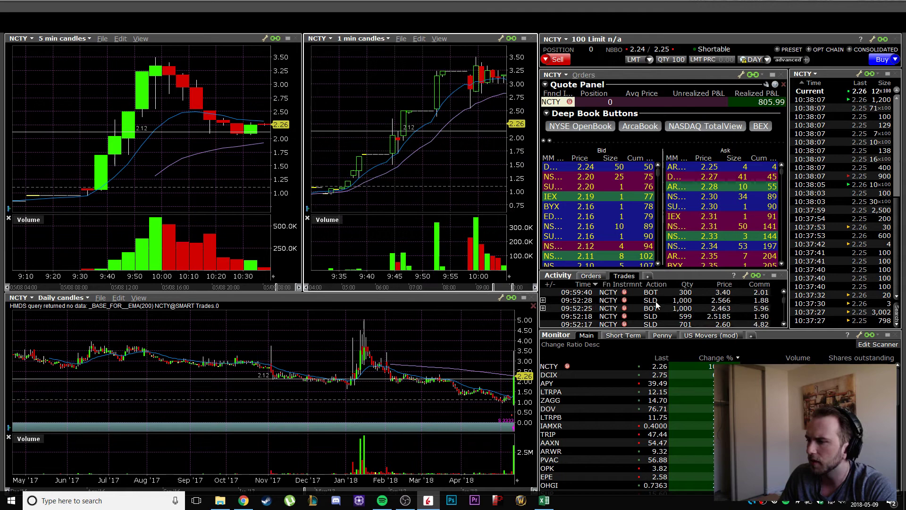
scroll(656, 305, "down", 1)
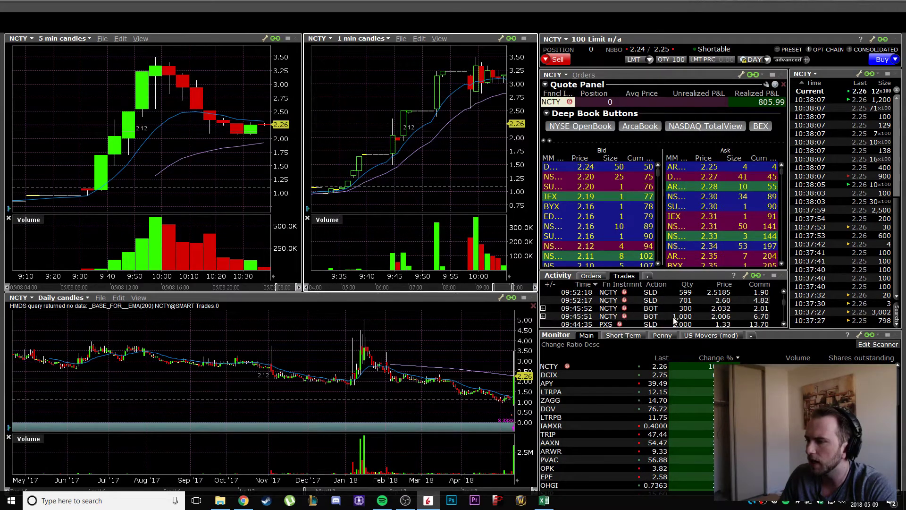
scroll(729, 316, "up", 1)
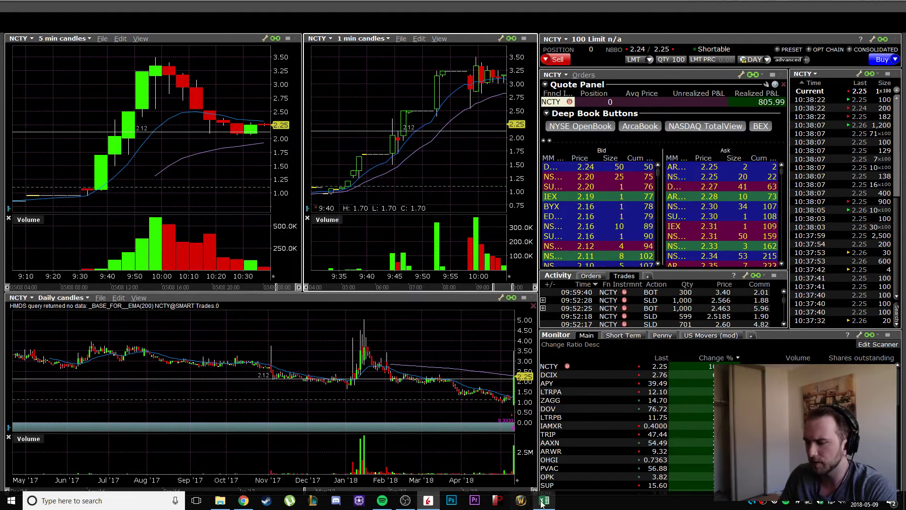
Load QUMU into the linked charts, quote panel and level 2 book
key("XF86AudioLowerVolume")
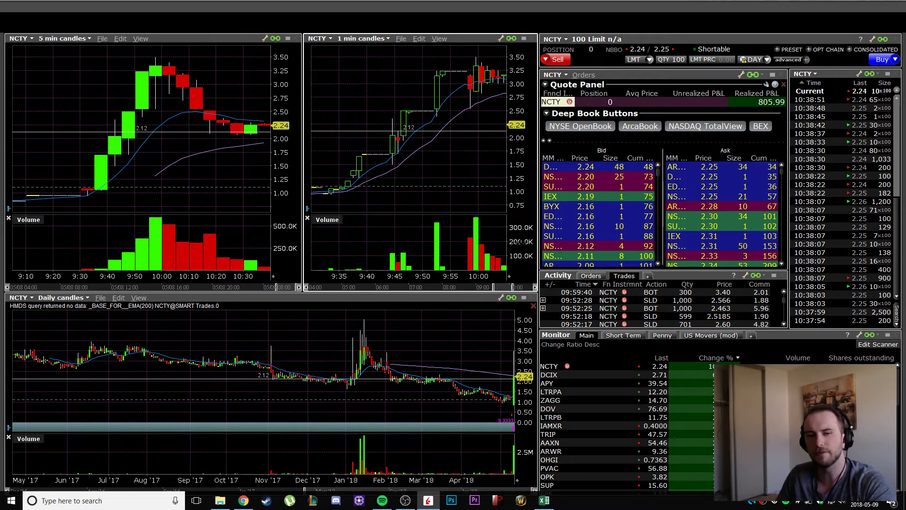
type("QUMU")
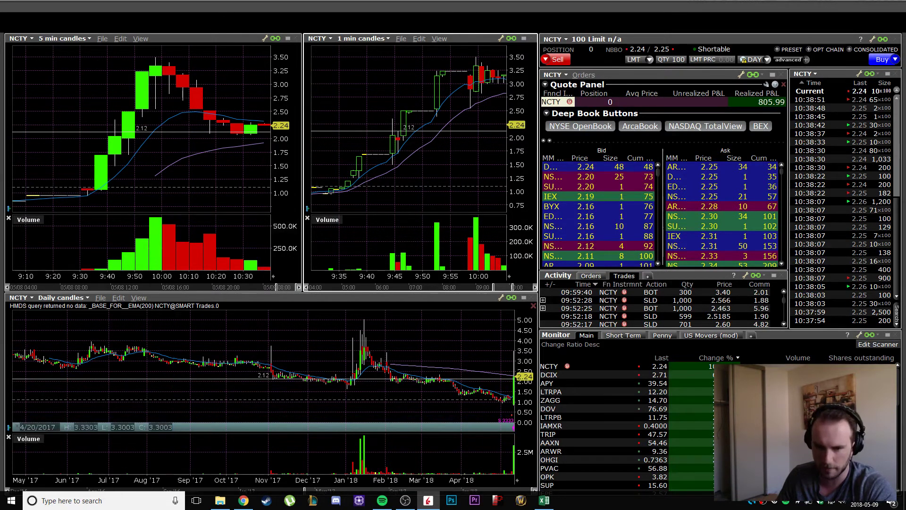
key("Return")
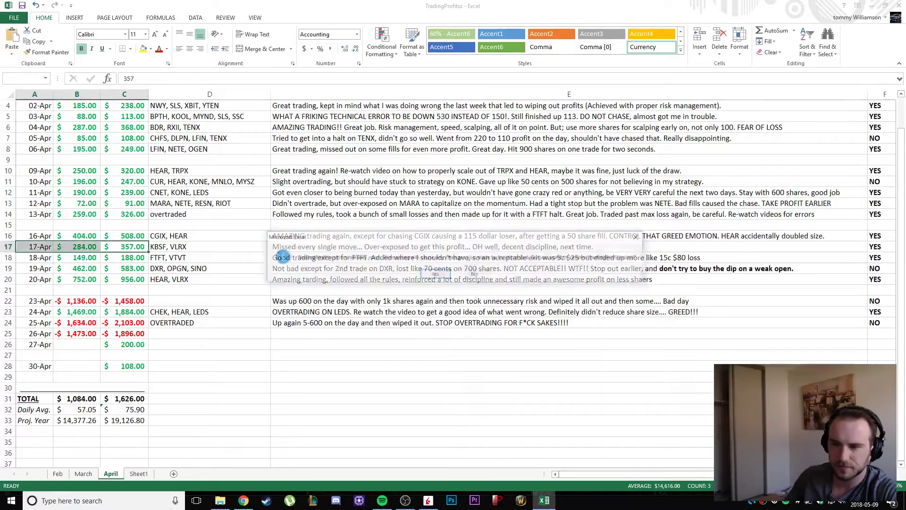
Dismiss the reopen-workbook prompt and select the 23-Apr US and CAD losses (B22:C22) on April
left_click(637, 237)
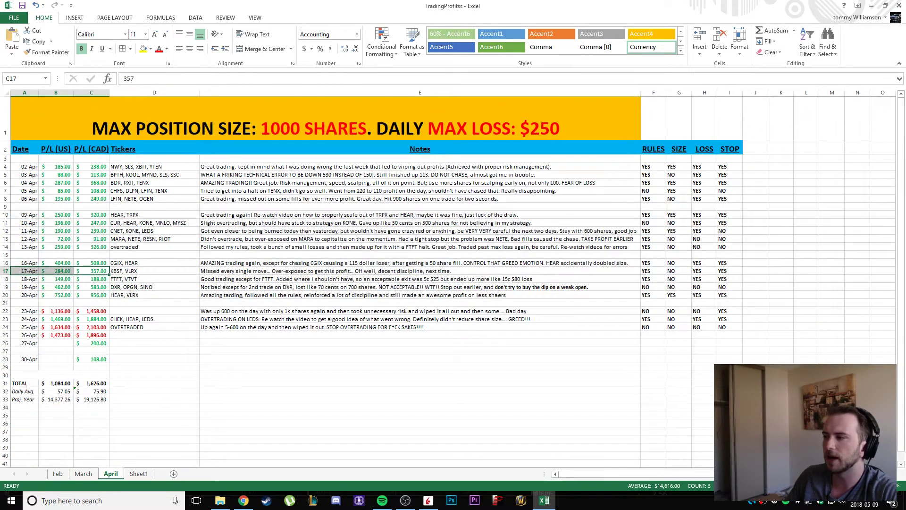
scroll(448, 226, "down", 3)
scroll(448, 226, "up", 3)
key("alt+Tab")
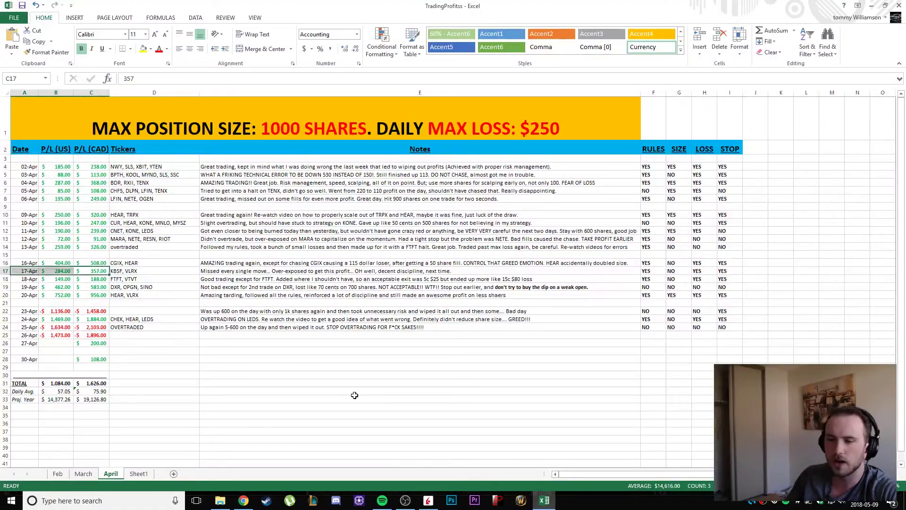
left_click(543, 500)
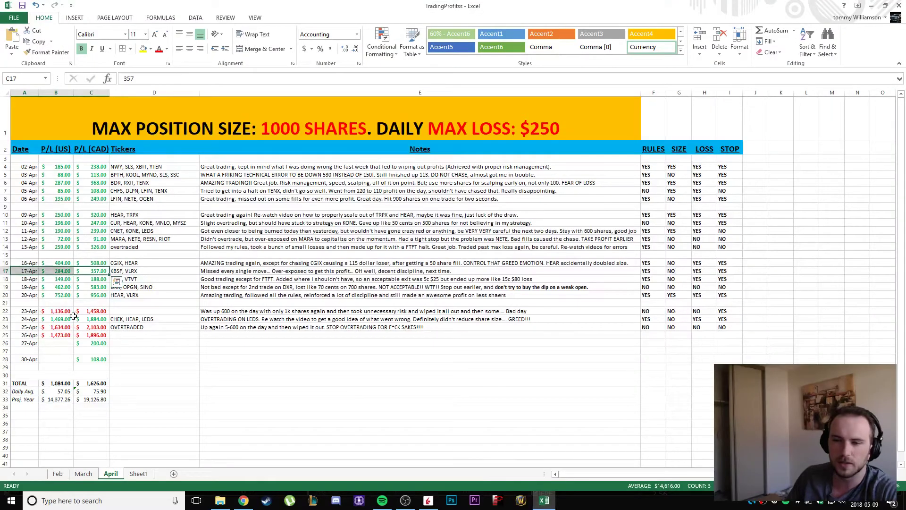
left_click_drag(97, 312, 64, 312)
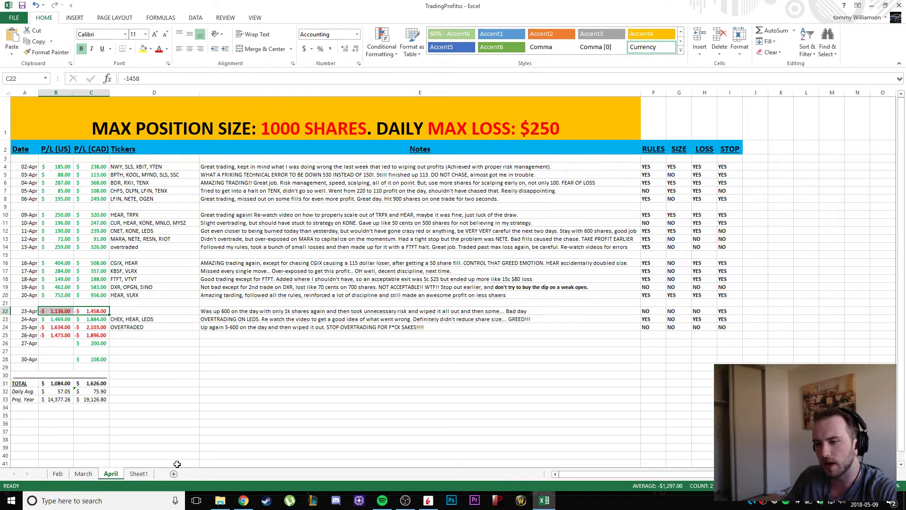
Highlight the 300 in the Trader Rehab May log title on Sheet1, then return to TWS
left_click(139, 473)
left_click(453, 131)
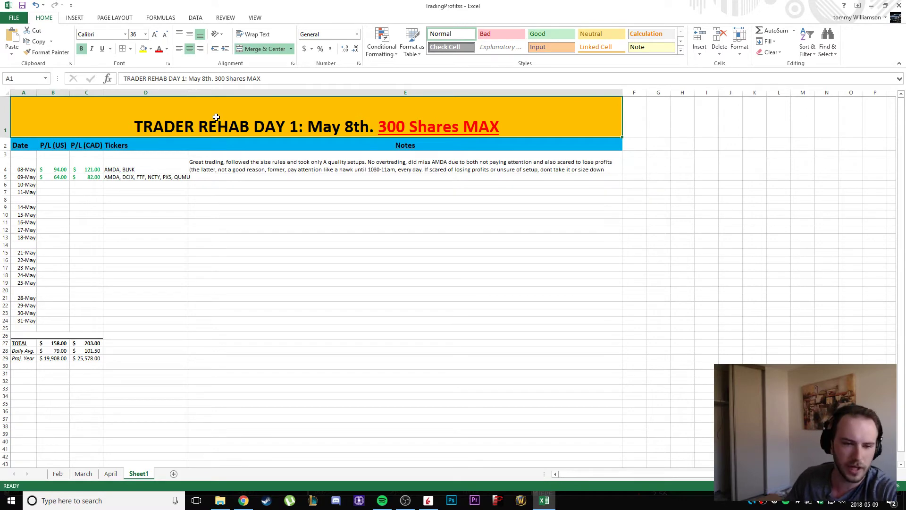
double_click(324, 121)
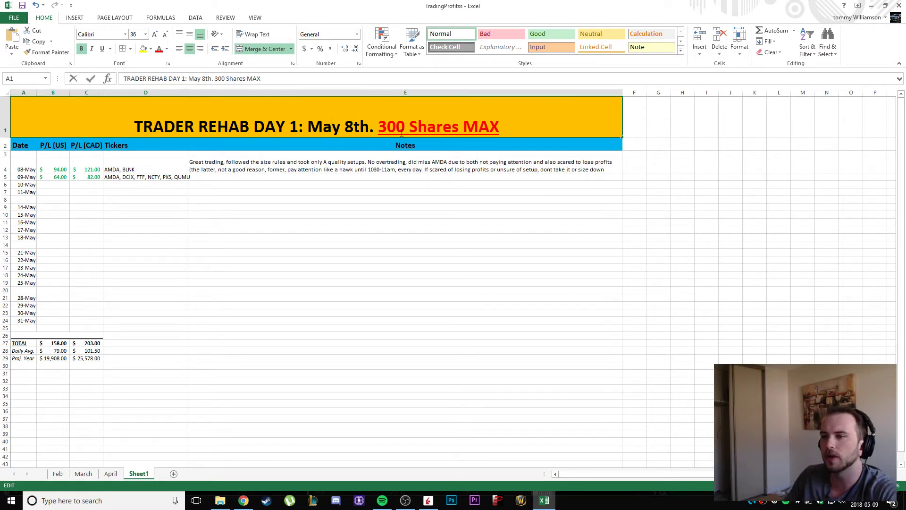
left_click_drag(406, 126, 377, 127)
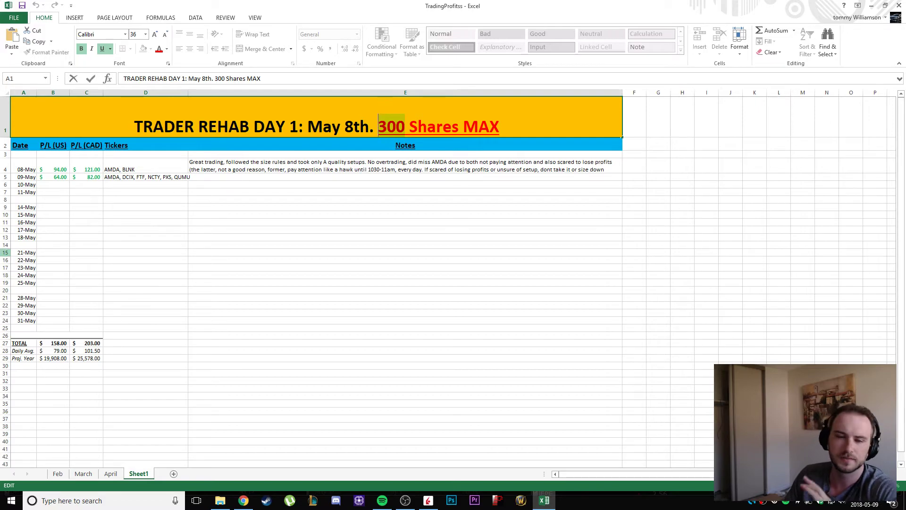
left_click(428, 500)
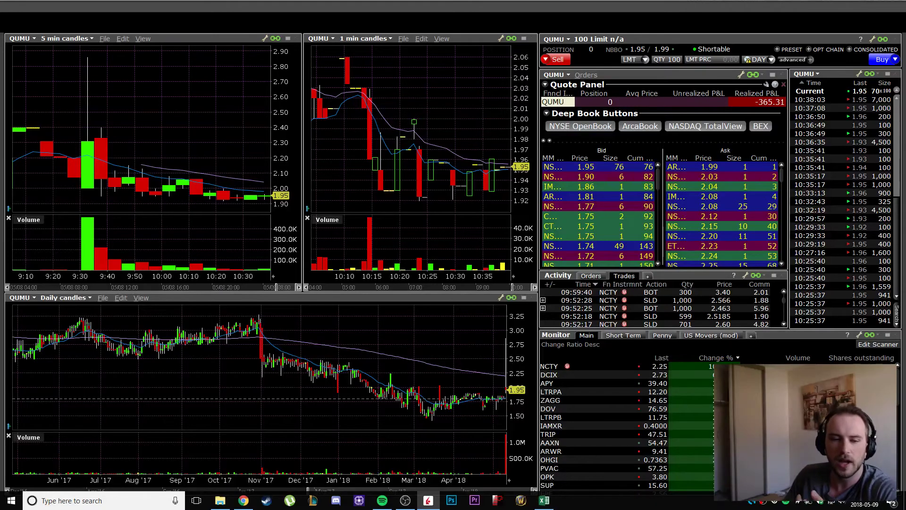
Enter NCTY as the symbol for all linked windows and zoom the 1-min chart
type("NCTY")
key("Return")
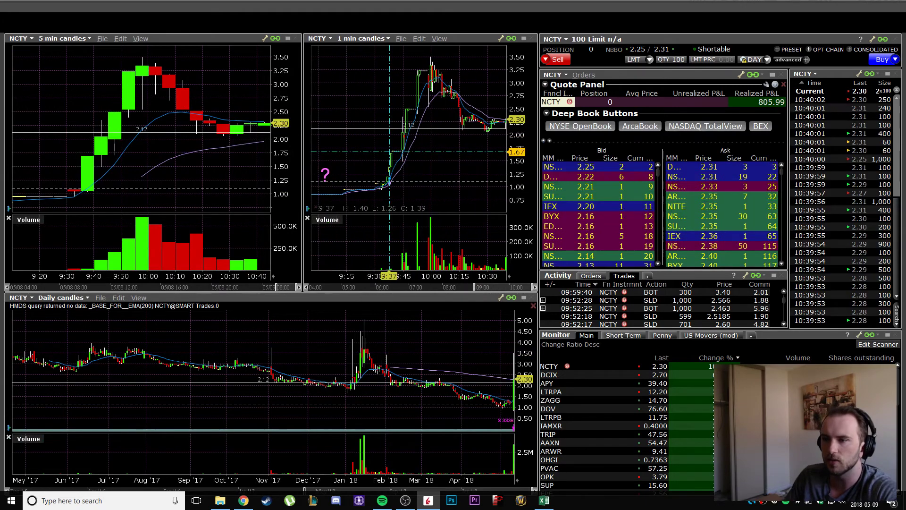
scroll(489, 287, "up", 3)
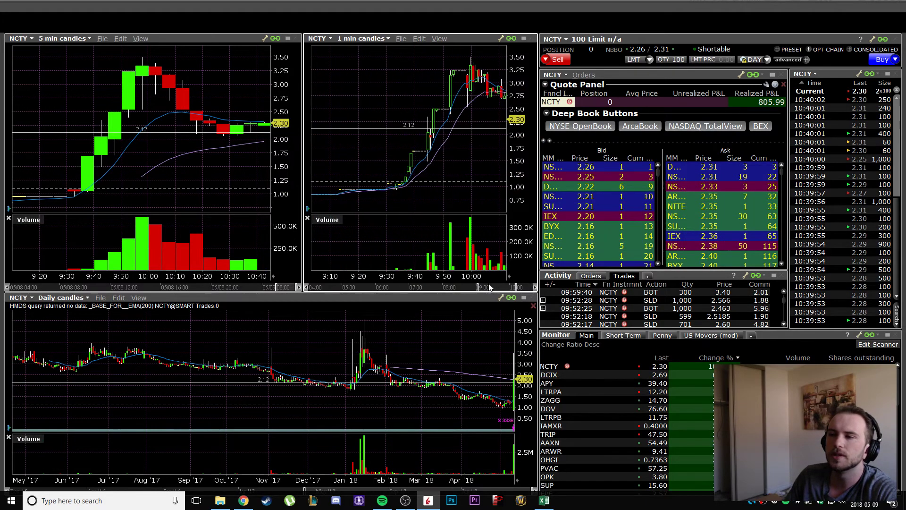